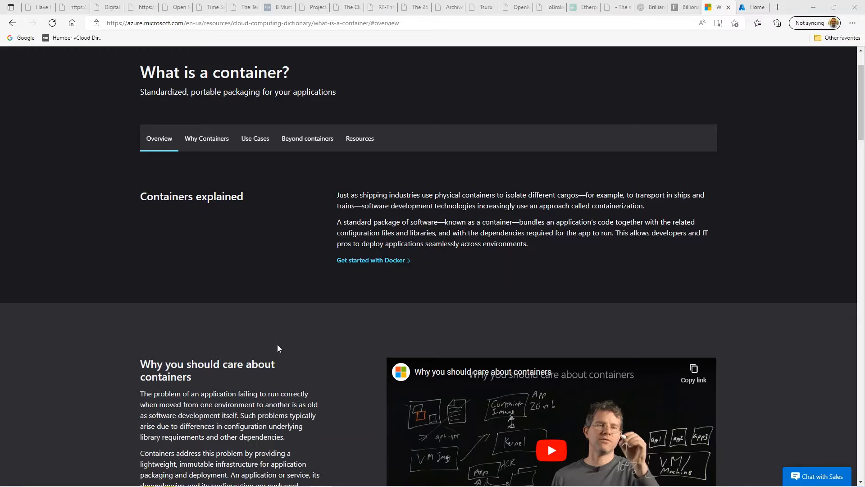
- Read the overview of what containers are and why they matter on the Azure container page
scroll(269, 318, "down", 1)
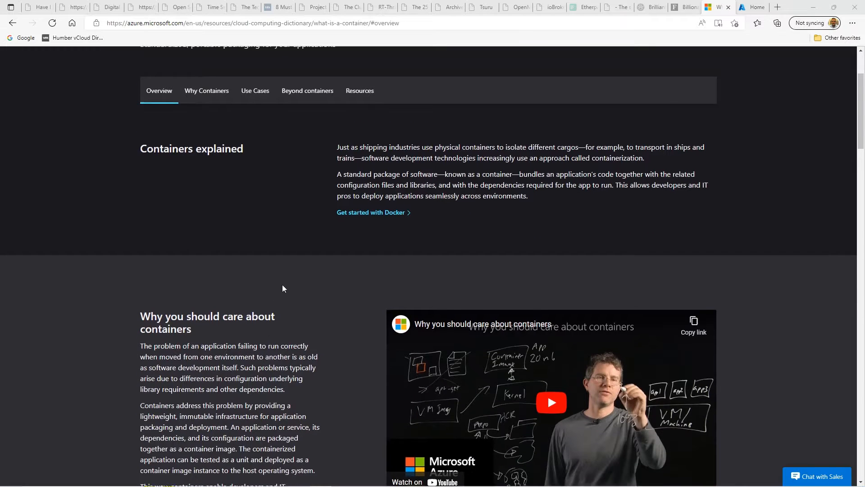
scroll(283, 288, "up", 1)
scroll(290, 302, "down", 1)
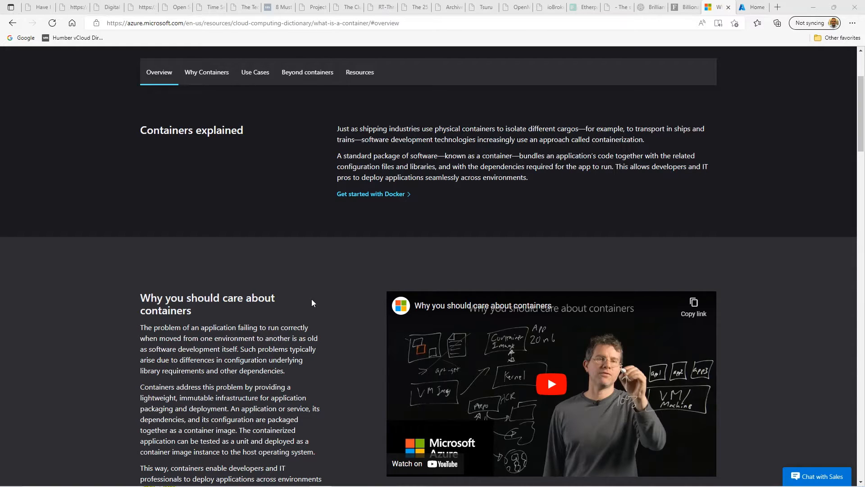
scroll(292, 248, "down", 2)
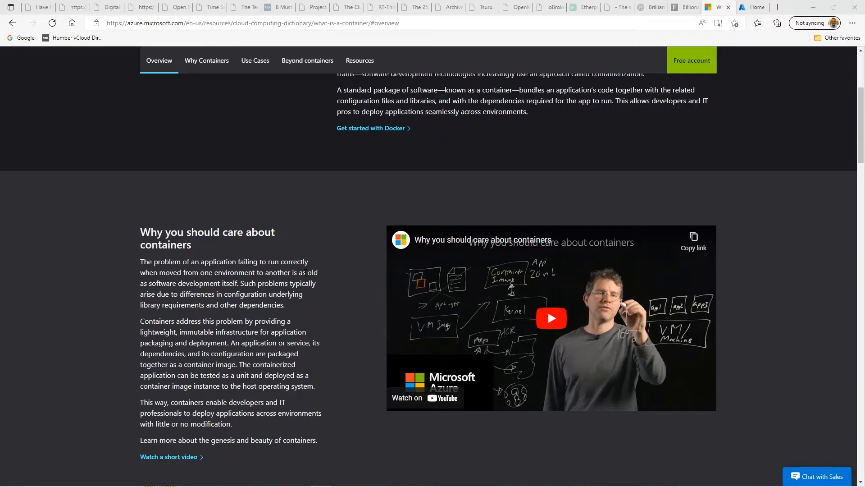
scroll(305, 272, "up", 3)
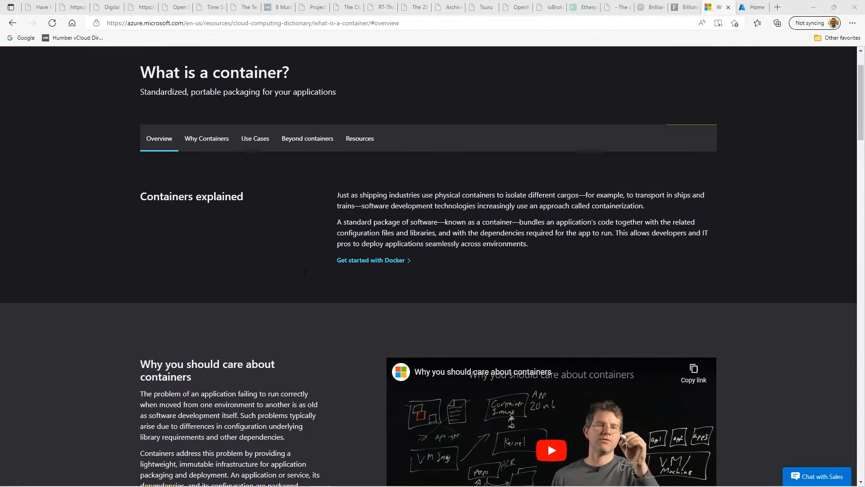
- Switch to the Azure portal, search for "container", and open the Container instances service
left_click(755, 8)
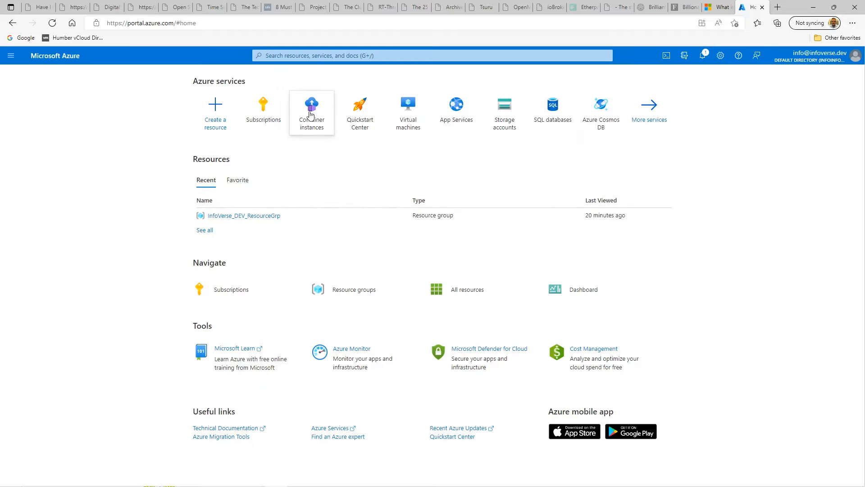
mouse_move(310, 112)
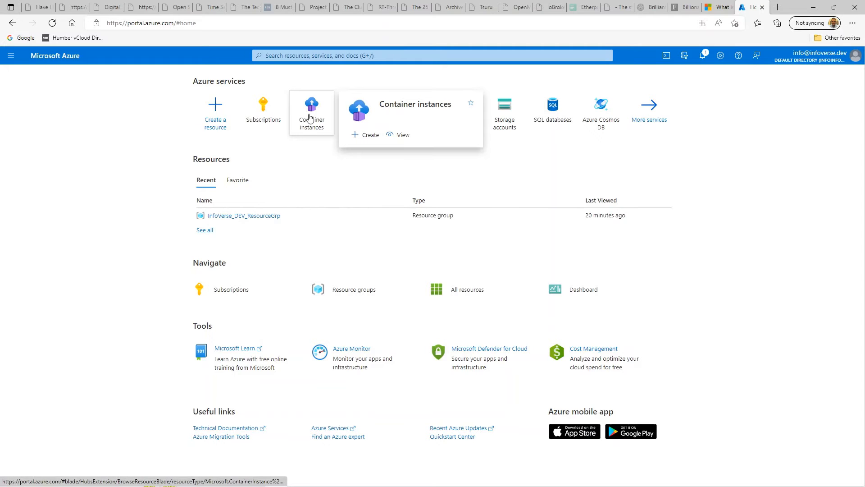
left_click(337, 56)
type("container")
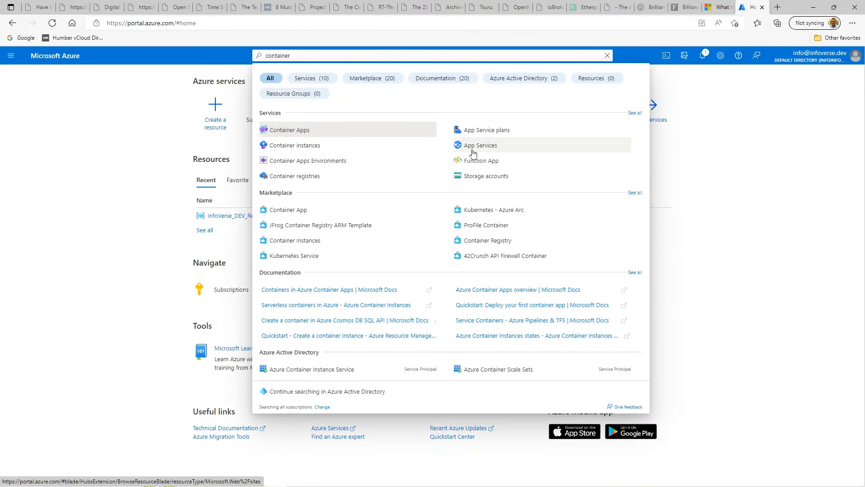
left_click(296, 145)
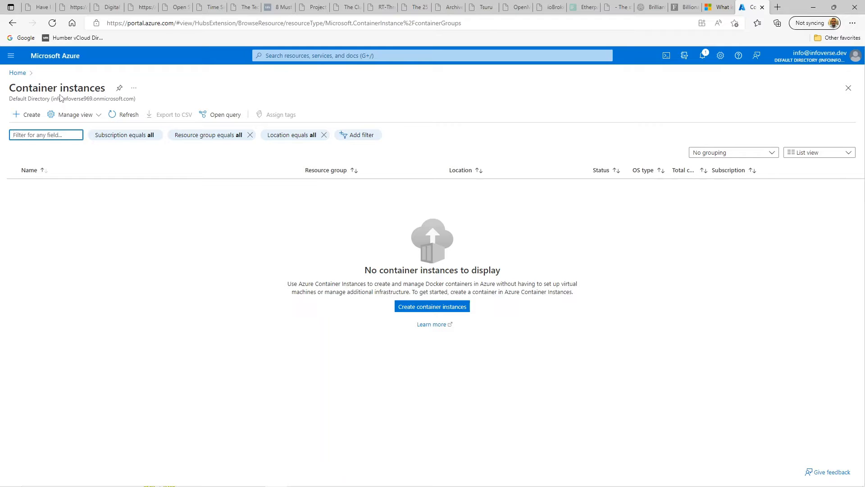
- Start creating a container instance and assign it to the InfoVerse_DEV_ResourceGrp resource group
left_click(27, 115)
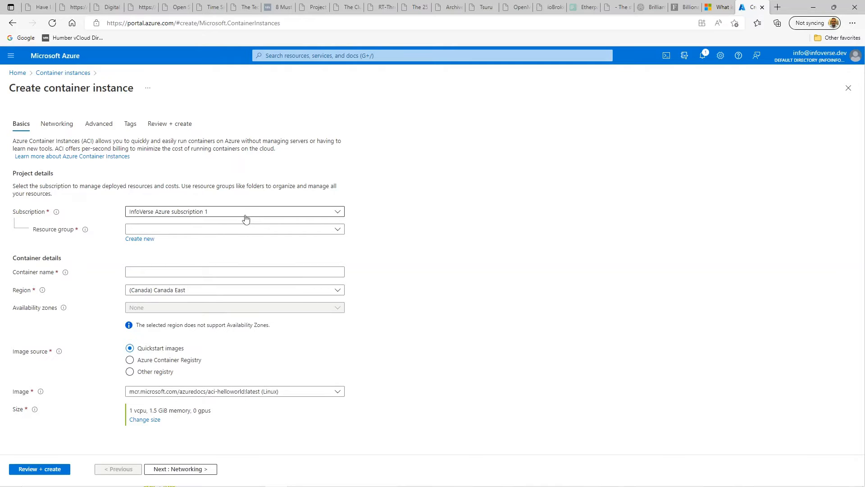
left_click(334, 216)
left_click(335, 216)
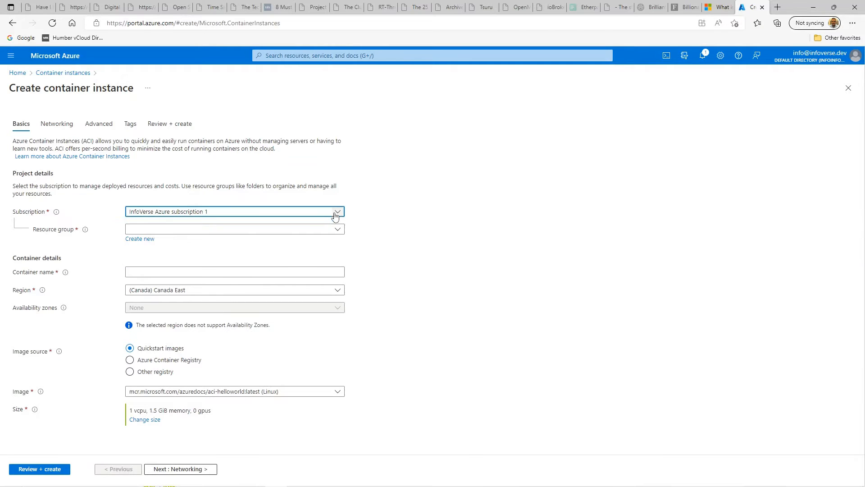
left_click(225, 231)
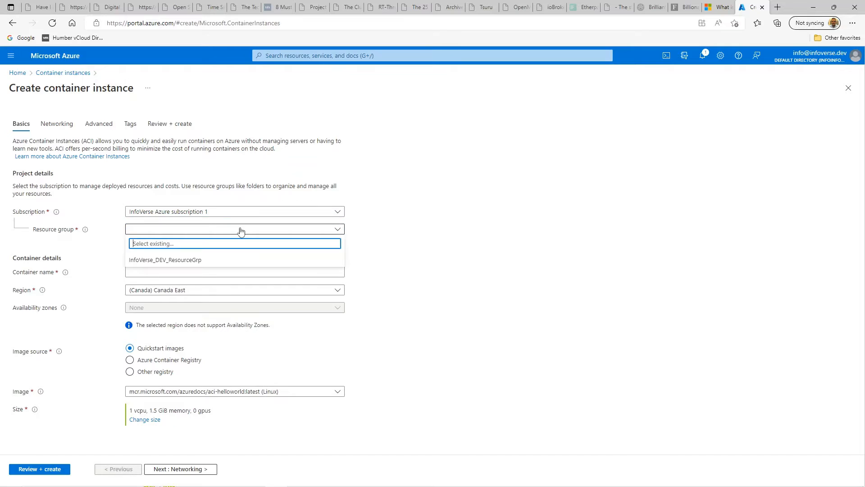
left_click(169, 260)
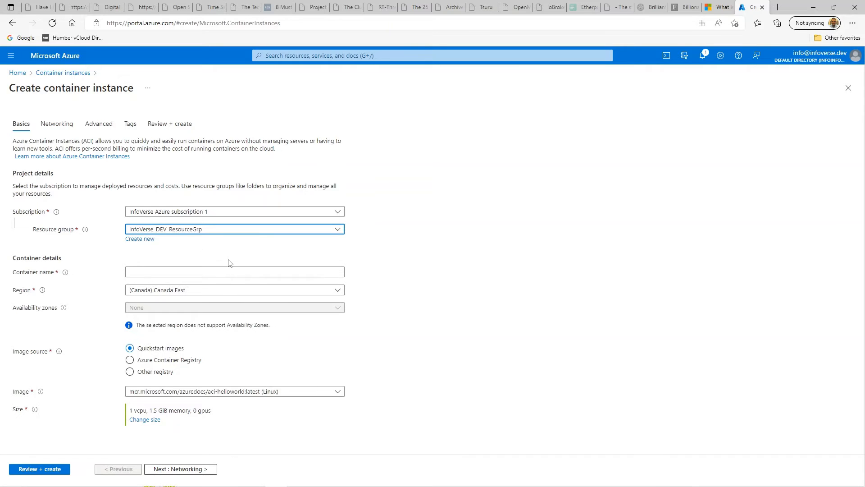
- Name the container infoversecontainer and choose the region (Canada) Canada East
left_click(173, 267)
type("infov")
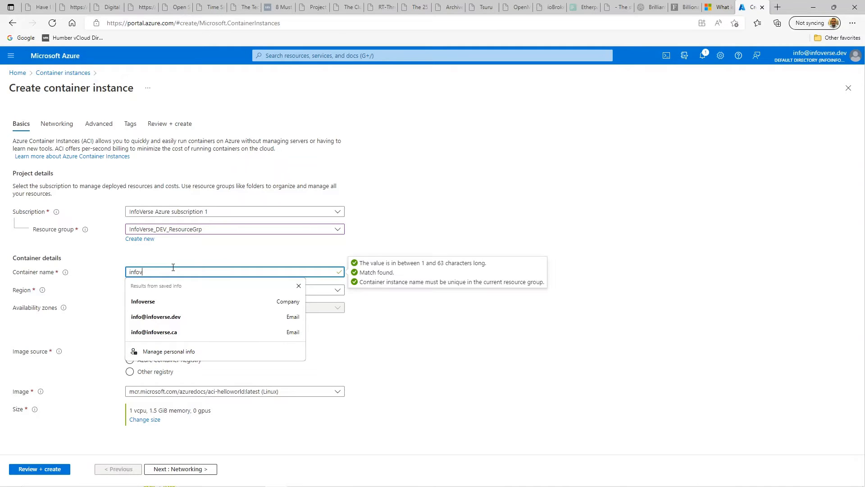
type("er")
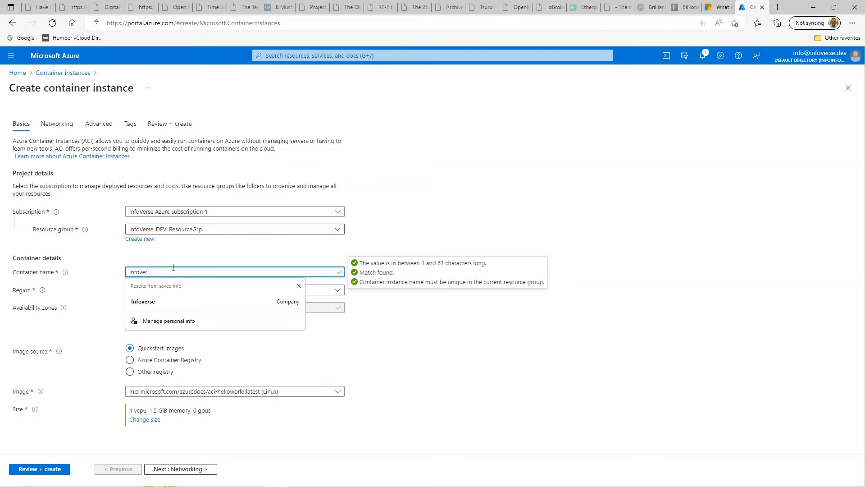
type("secontainer")
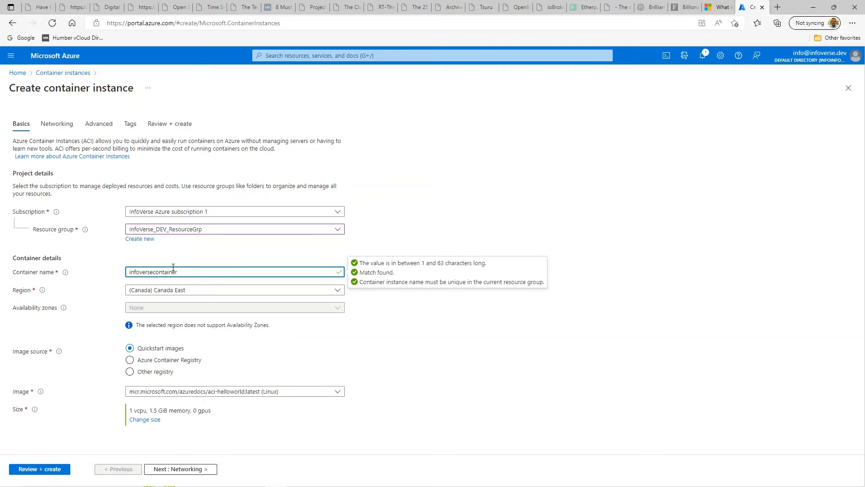
left_click(340, 295)
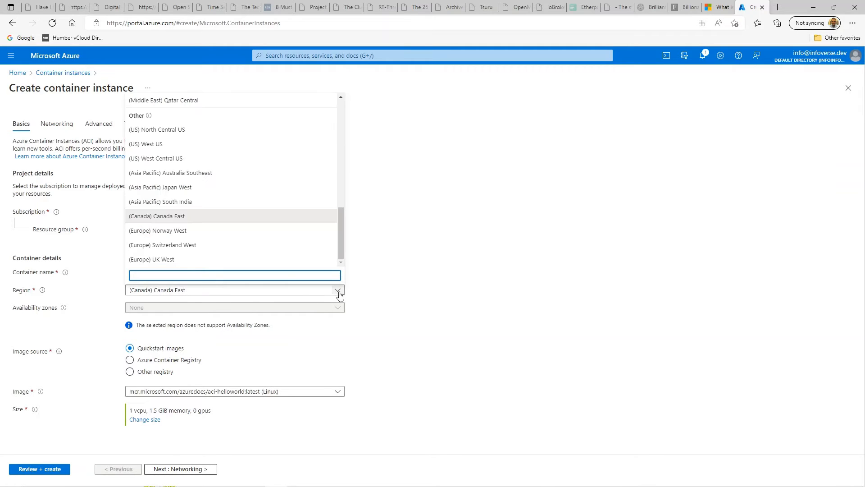
left_click(201, 216)
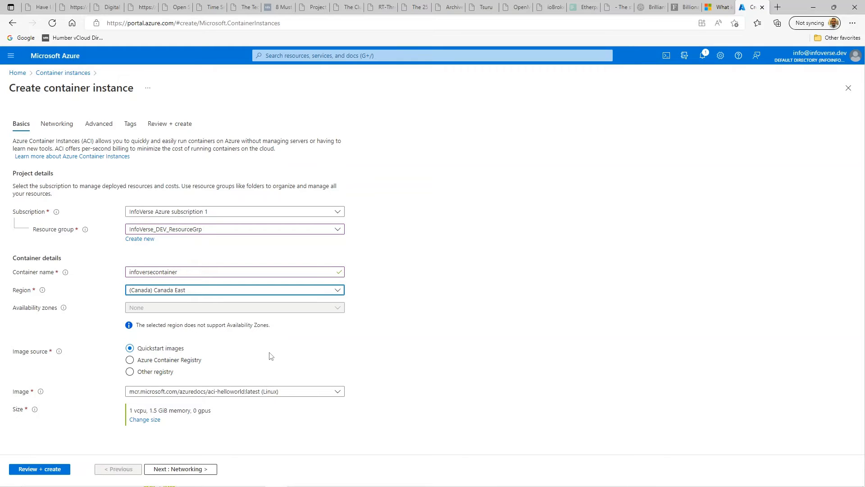
- Try Azure Container Registry as the image source, check its registry choices, and return to Quickstart images
left_click(151, 362)
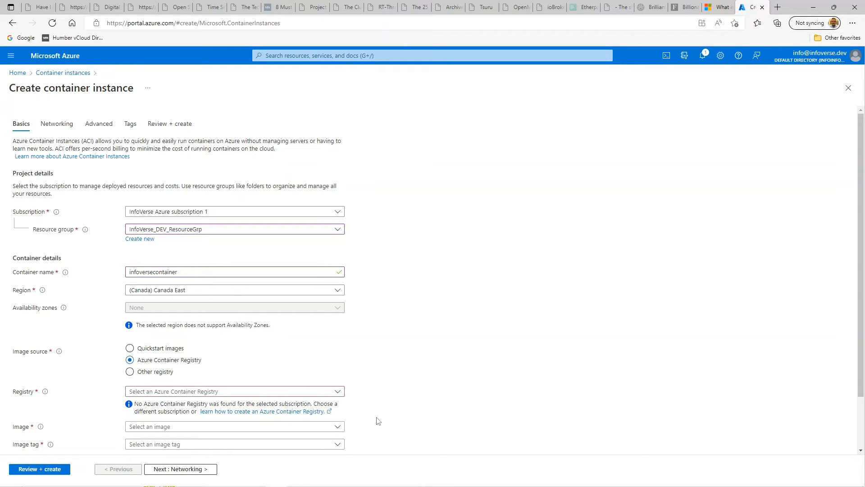
left_click(342, 395)
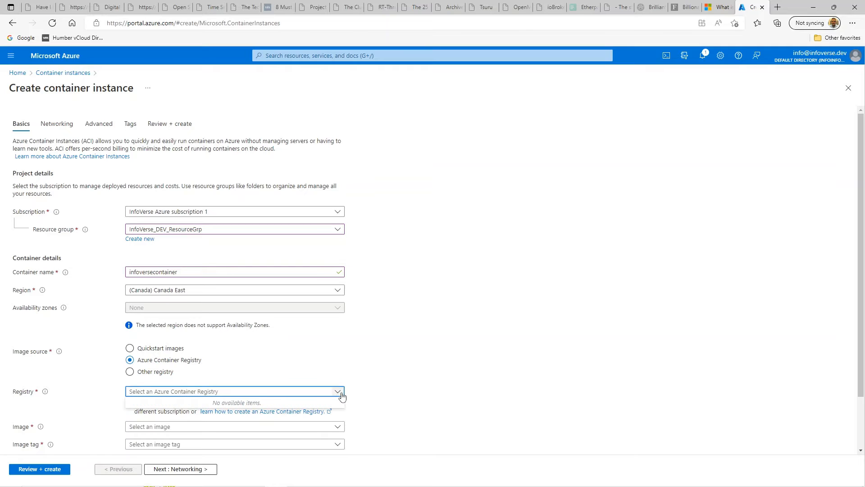
left_click(342, 395)
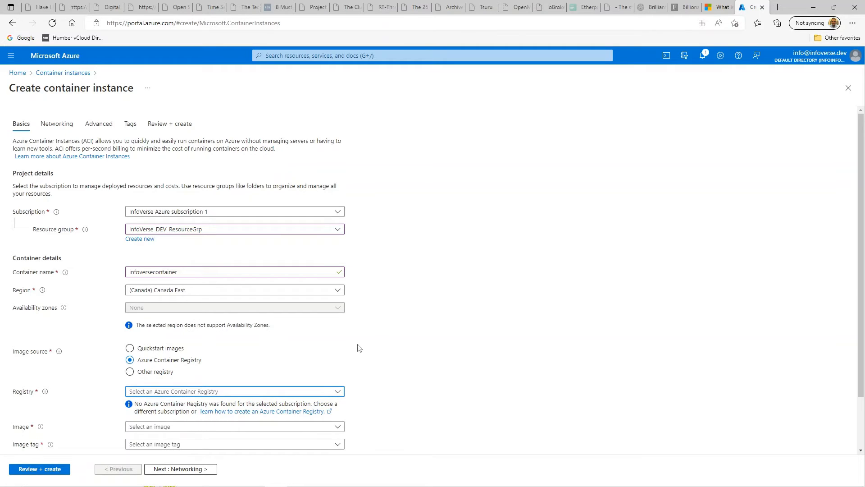
left_click(130, 348)
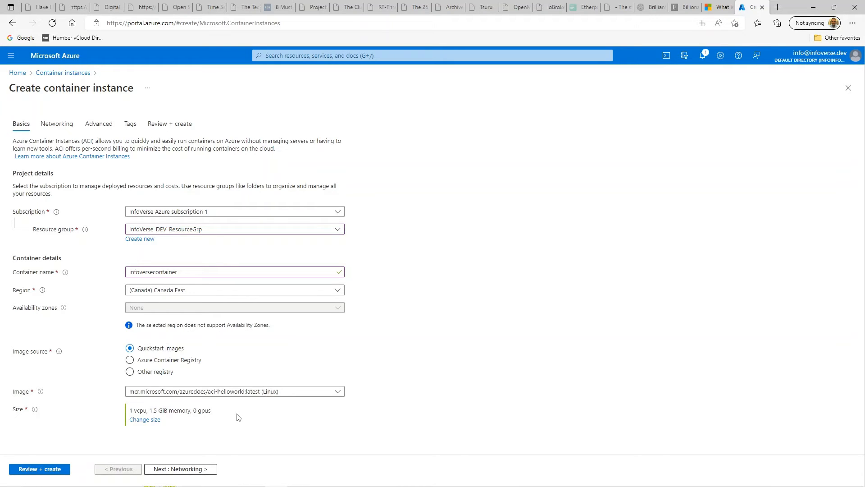
- Inspect the container size options, dismiss them without changes, and continue to the networking settings
left_click(140, 420)
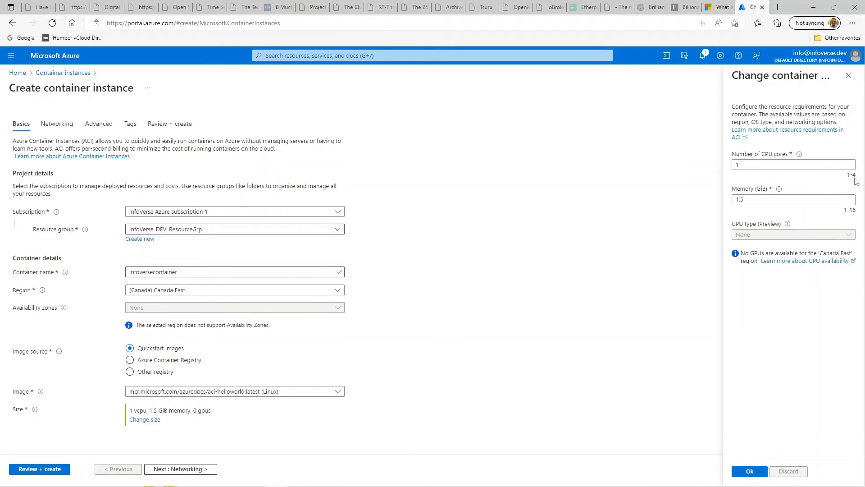
left_click(848, 77)
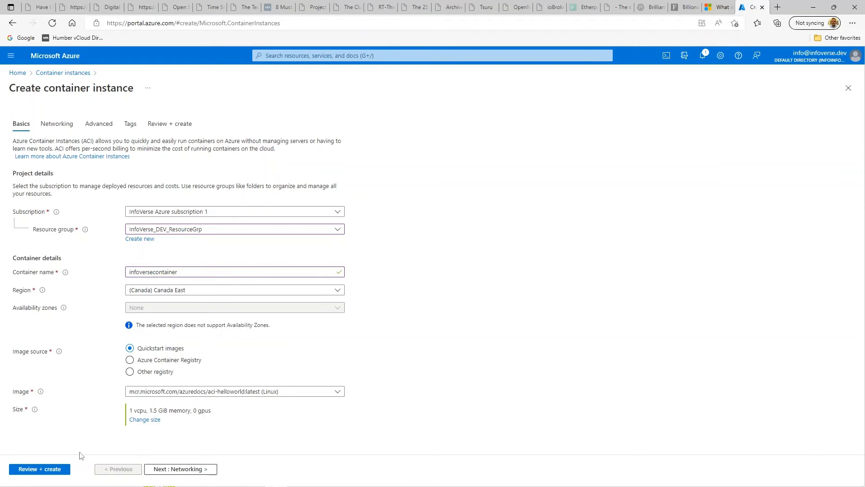
left_click(179, 471)
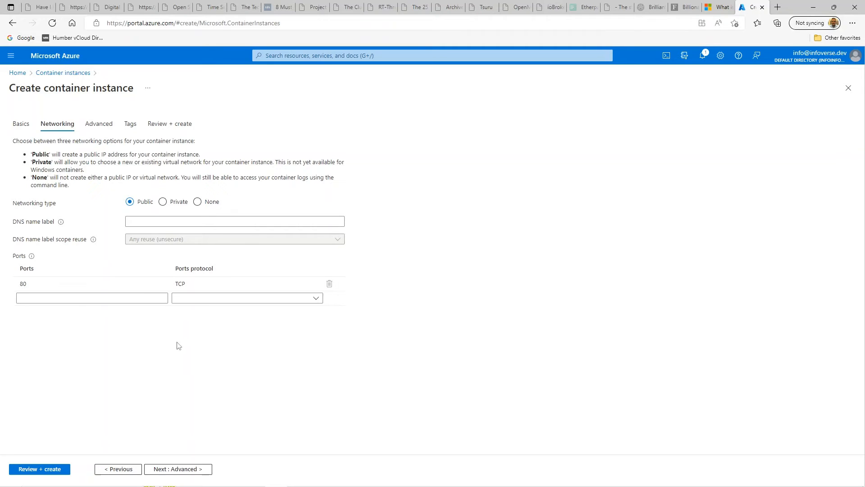
- Enter infoversercontainer as the DNS name label for the public container instance
left_click(192, 220)
left_click(192, 221)
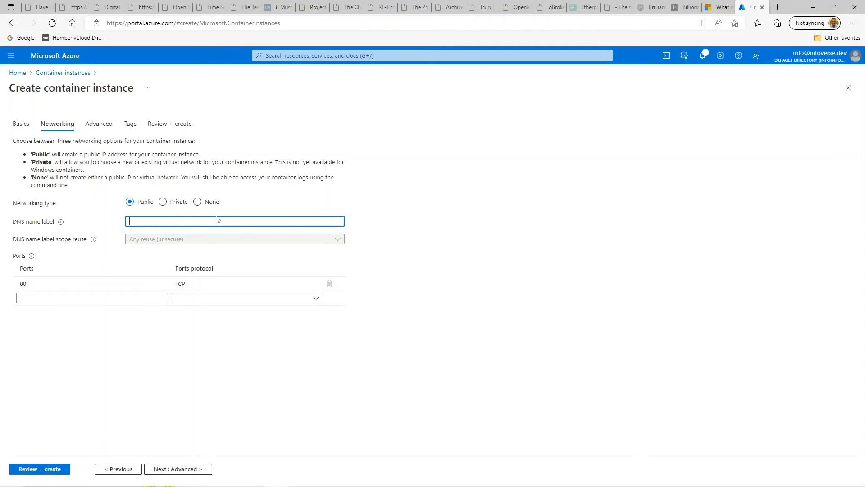
type("inf")
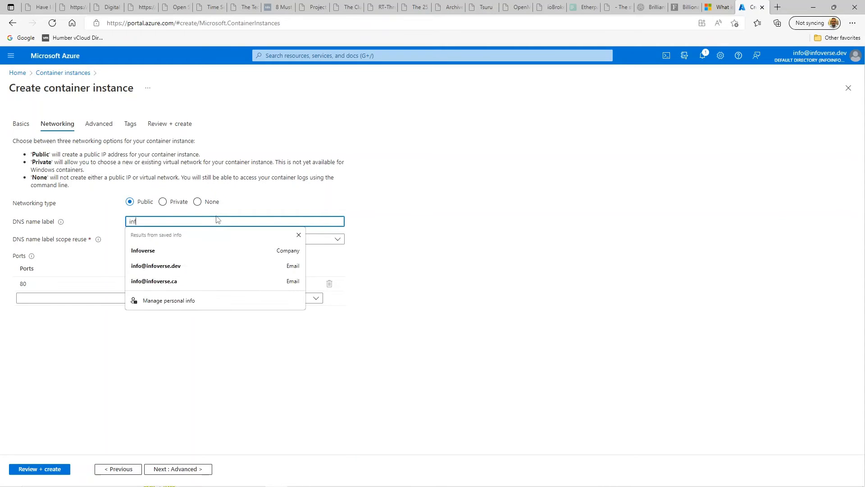
type("overserco")
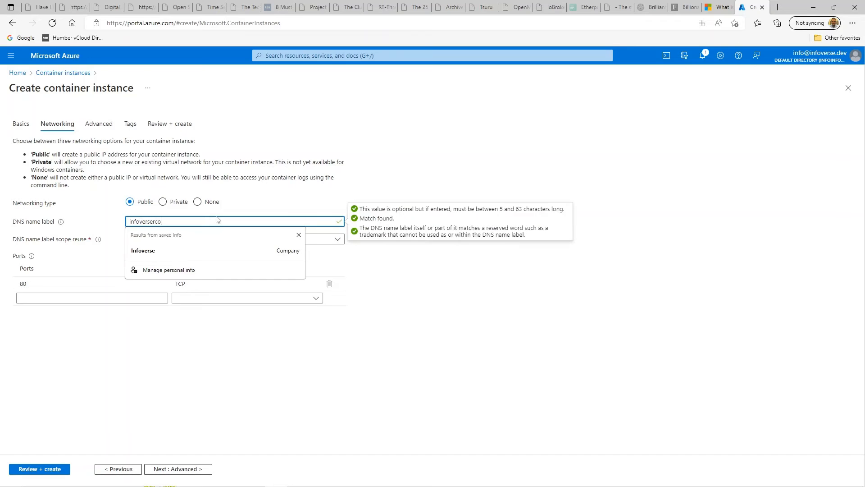
type("ntainer")
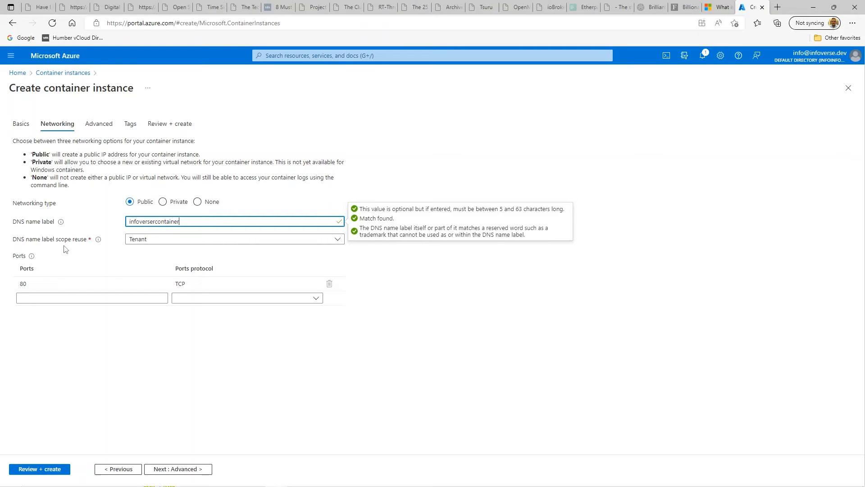
- Set the DNS name label scope reuse to Subscription
left_click(339, 240)
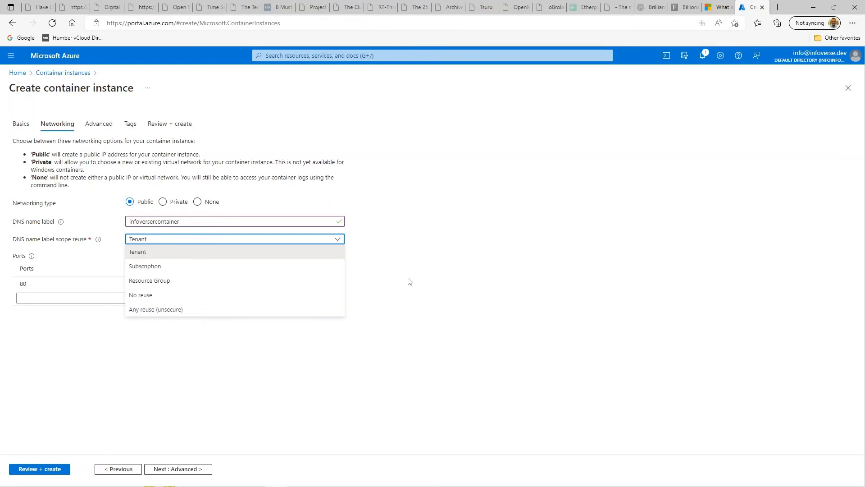
left_click(142, 267)
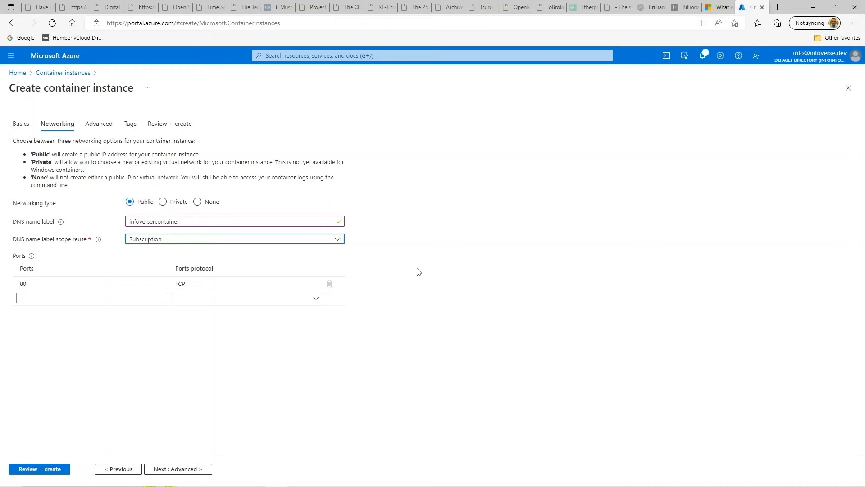
left_click(337, 244)
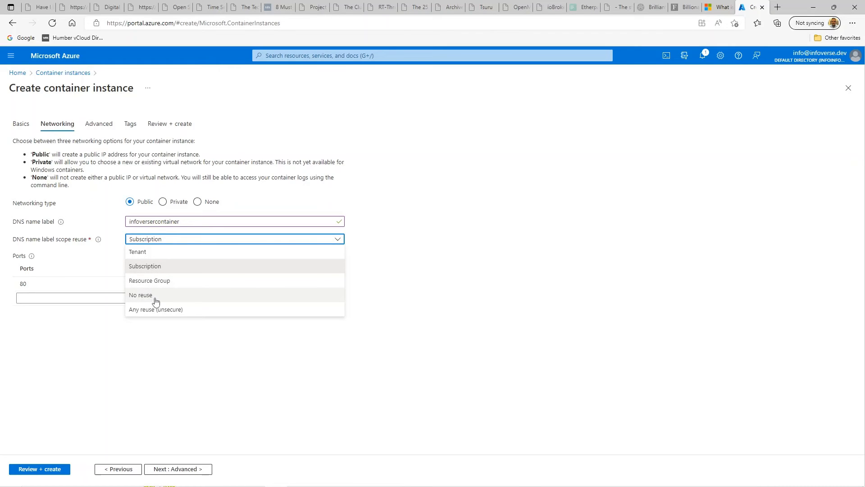
left_click(475, 275)
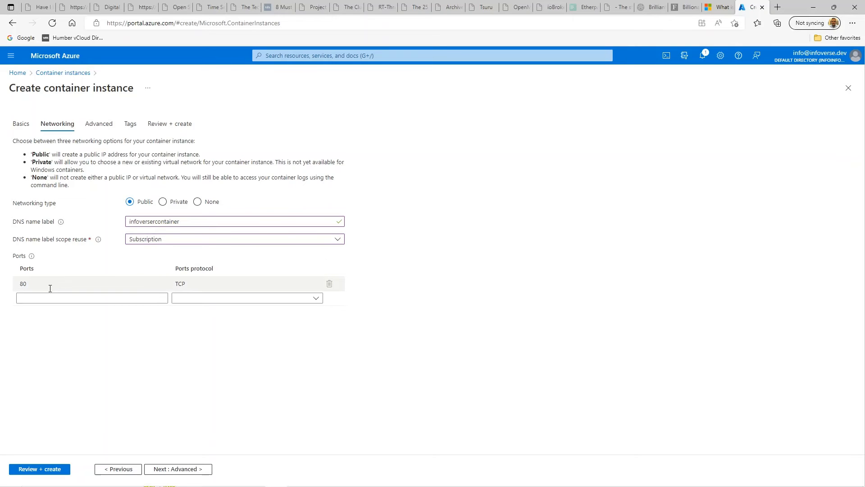
mouse_move(39, 288)
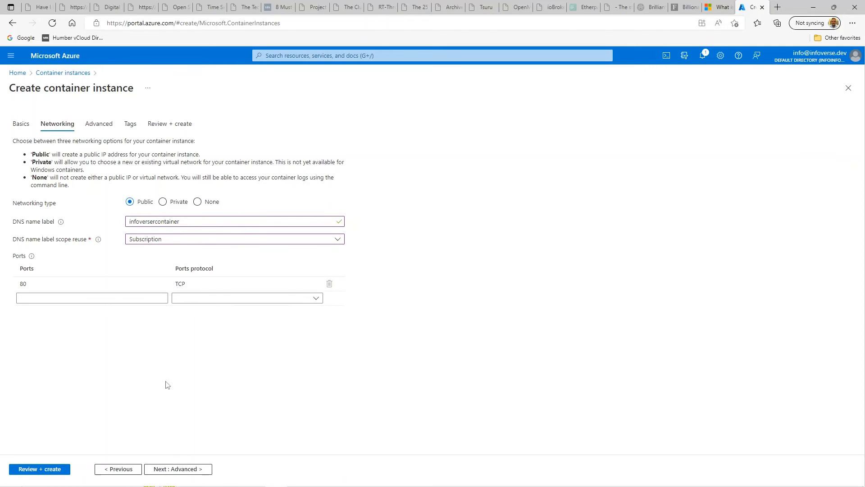
- Continue to the advanced container settings and select On failure as the restart policy
left_click(172, 469)
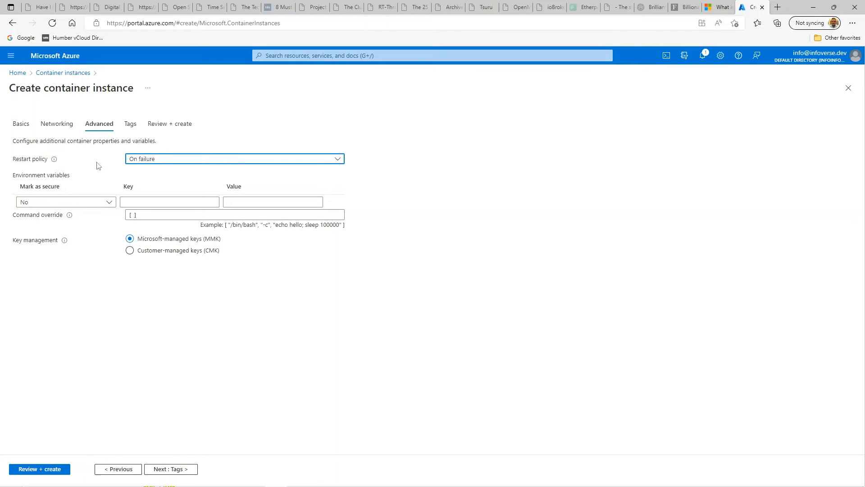
left_click(338, 161)
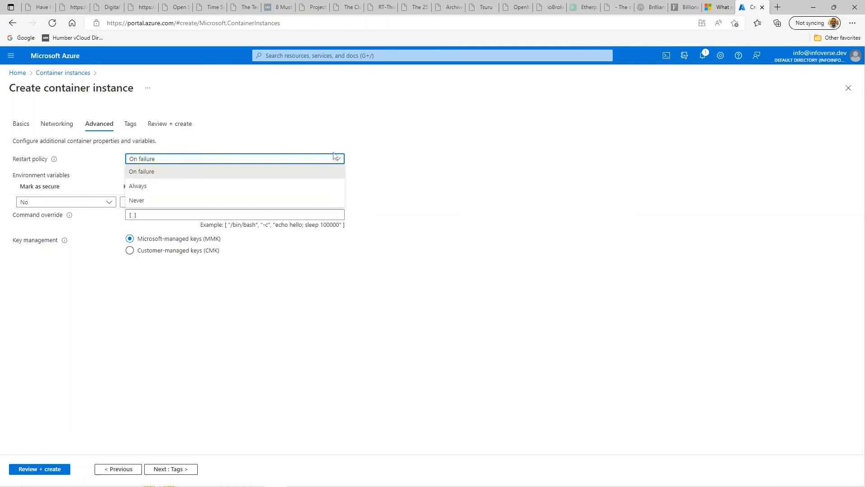
left_click(264, 176)
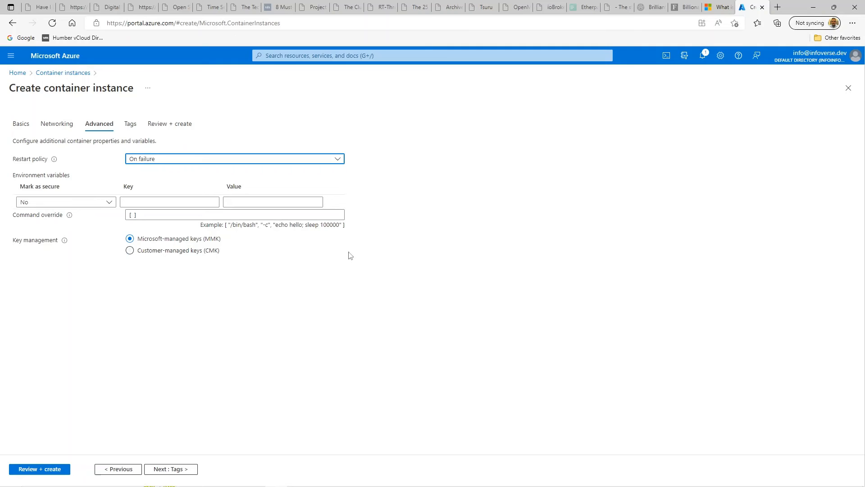
- Leave the tags empty, validate the container instance configuration, and create the instance
left_click(167, 471)
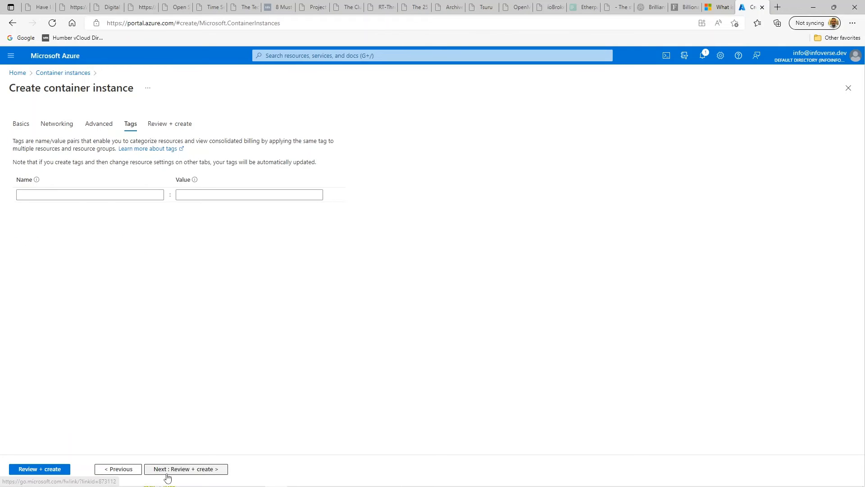
left_click(36, 470)
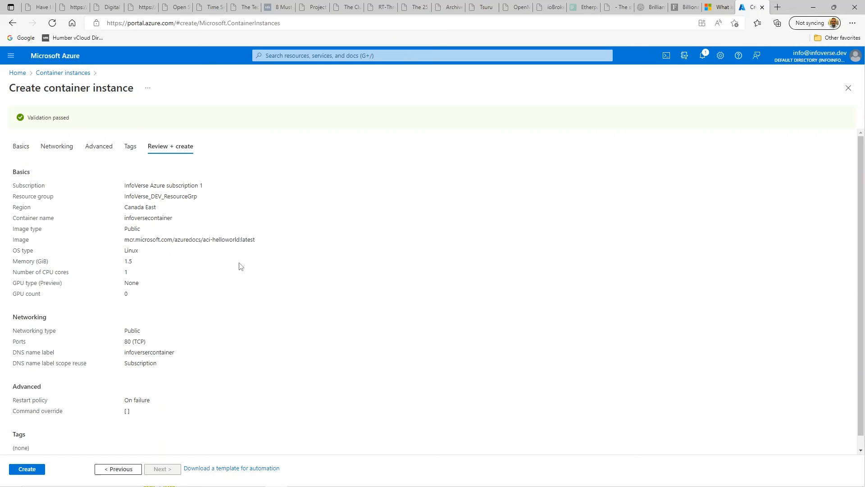
left_click(22, 471)
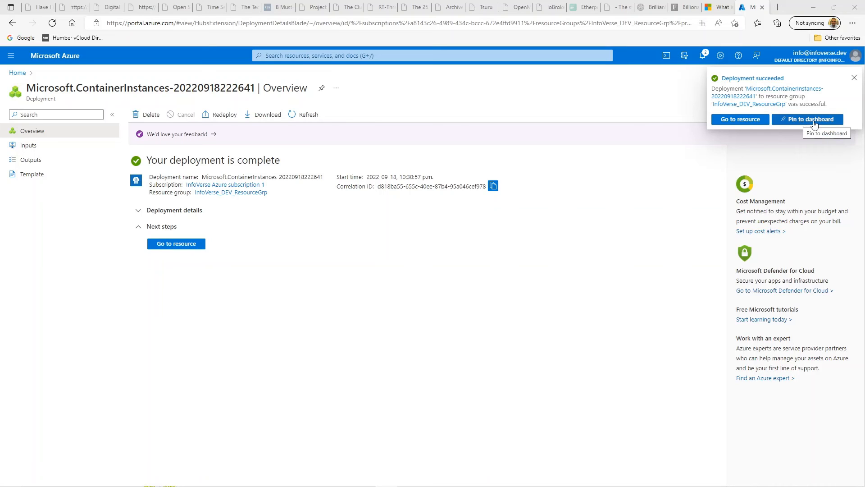
- Dismiss the deployment notification, go to the deployed infoversecontainer resource, and copy its FQDN
left_click(854, 78)
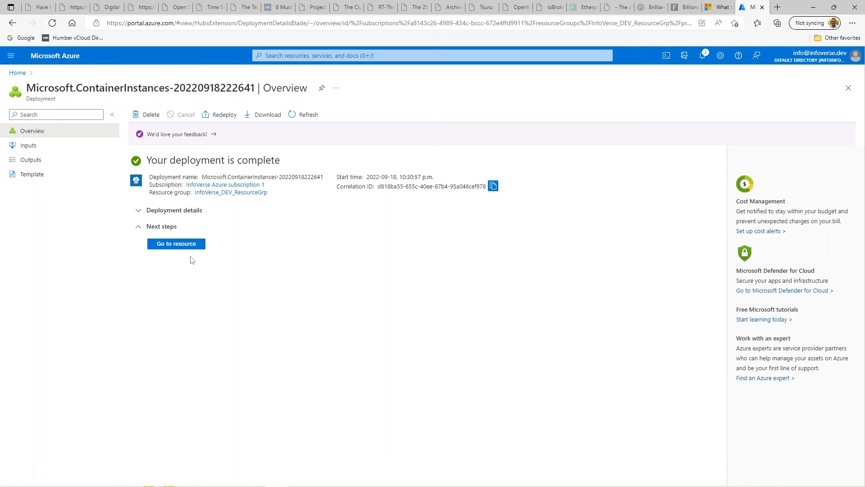
left_click(173, 246)
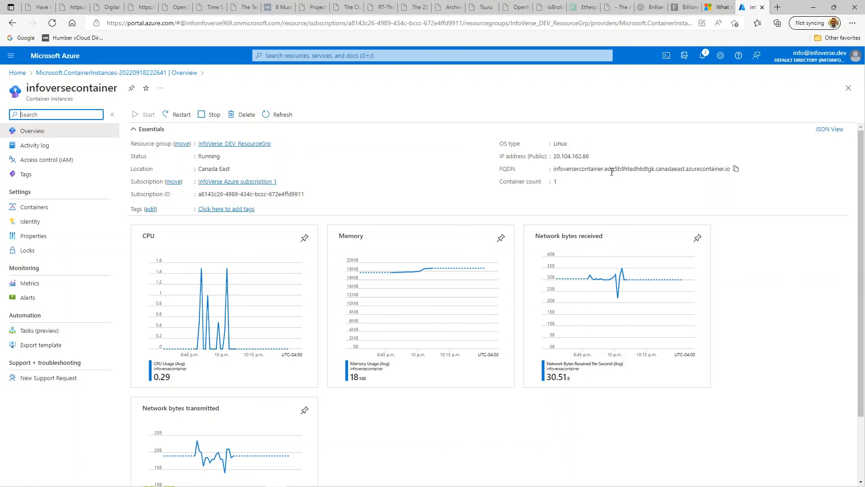
left_click(736, 170)
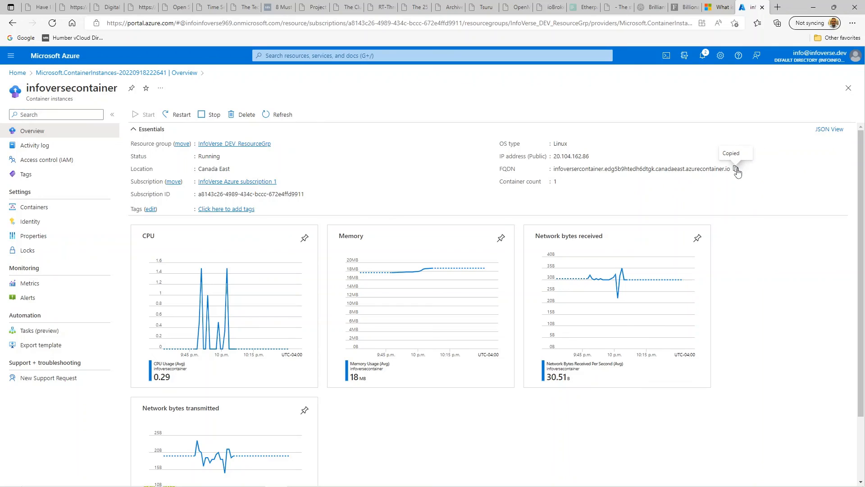
- Load the copied container FQDN in a new browser tab, then minimize the browser window
left_click(777, 7)
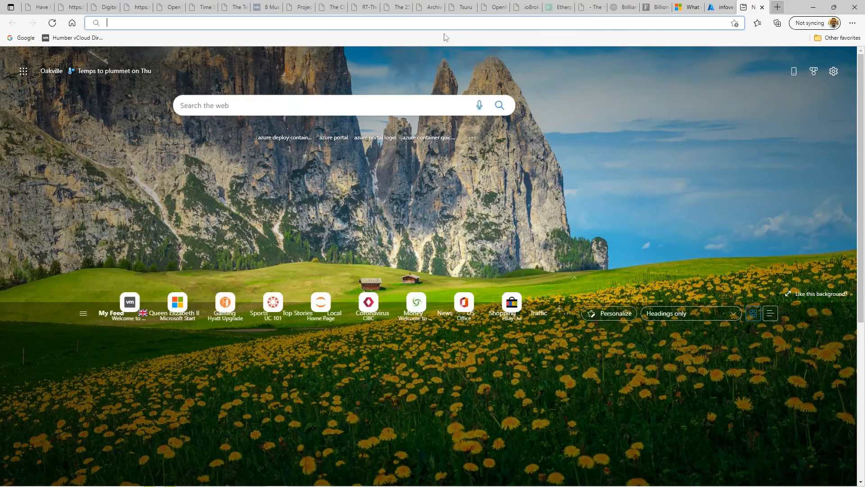
left_click(404, 26)
right_click(404, 25)
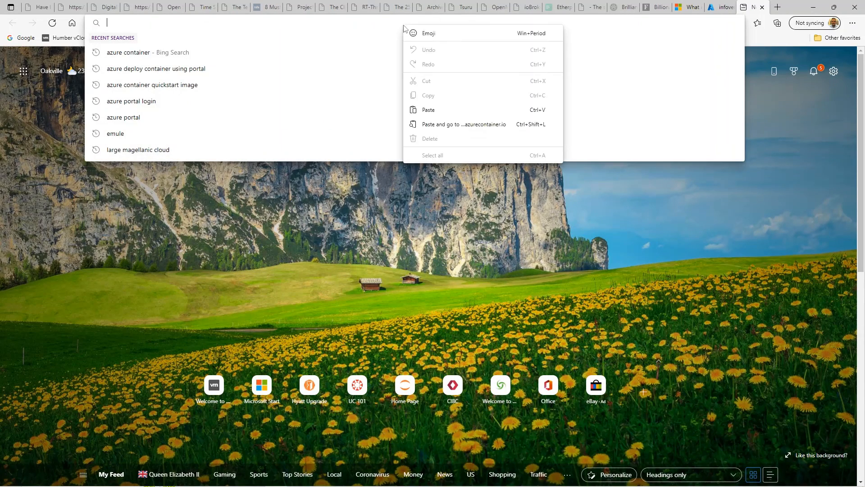
left_click(464, 123)
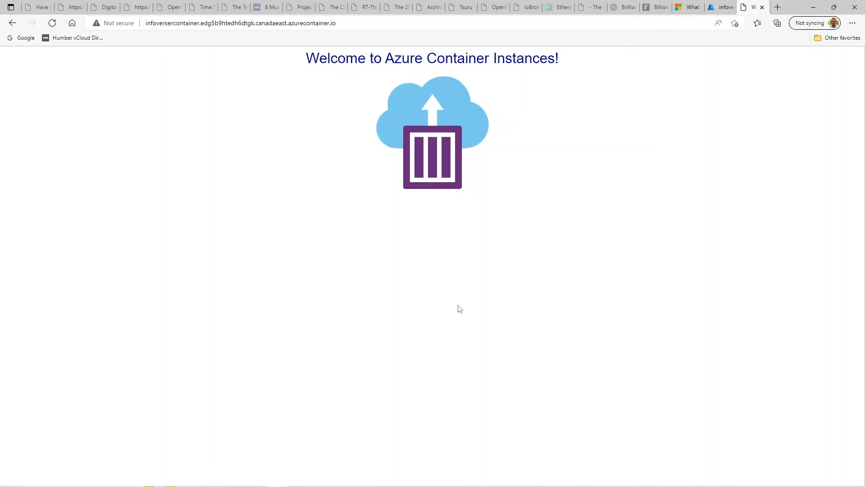
left_click(820, 13)
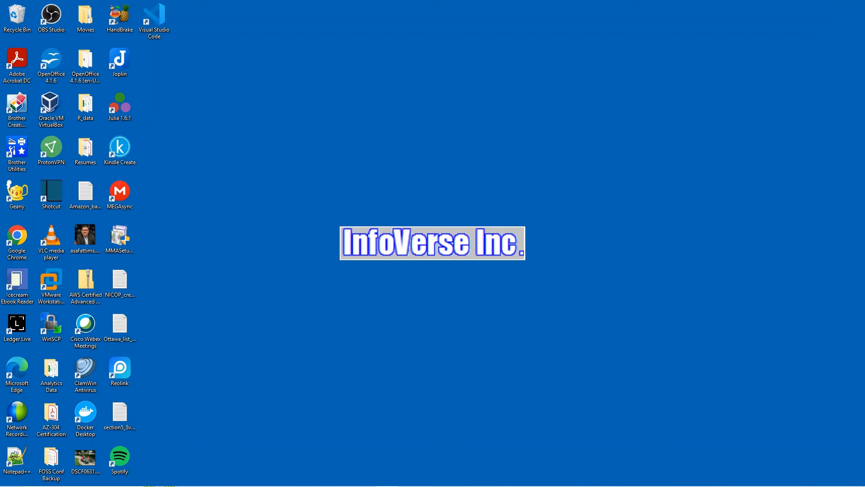